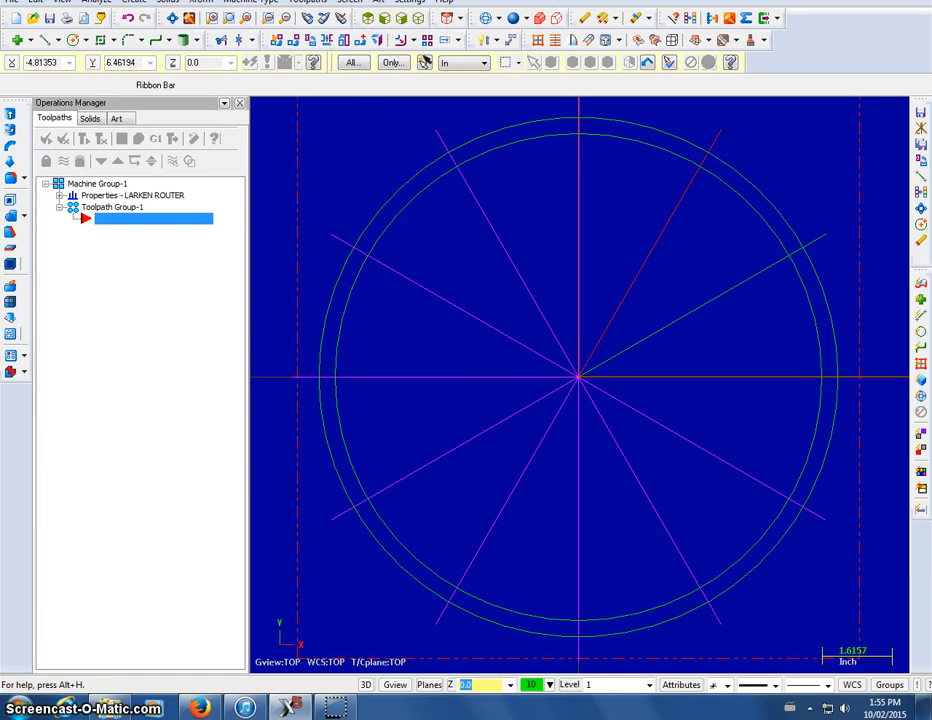
Start creating letter geometry and choose the regular Century Schoolbook TrueType font
click(133, 2)
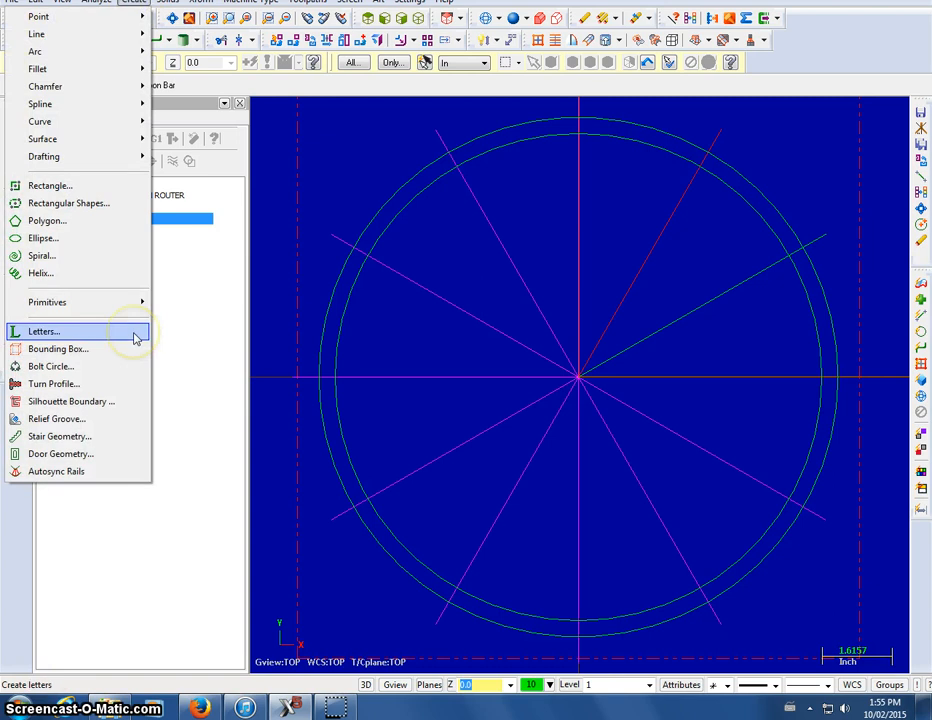
click(135, 333)
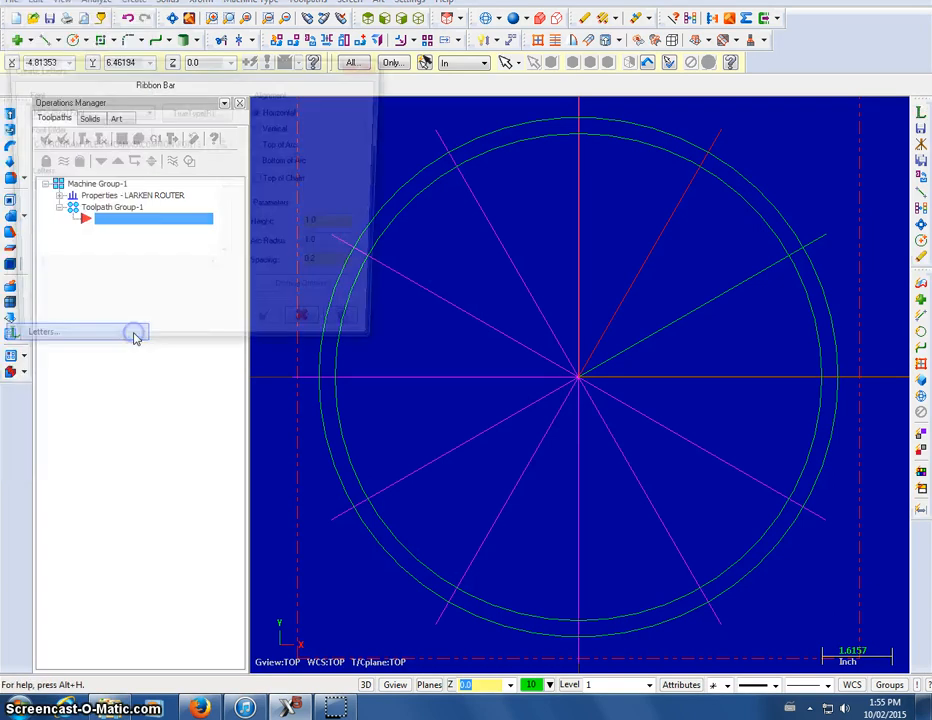
click(139, 235)
click(150, 157)
click(168, 109)
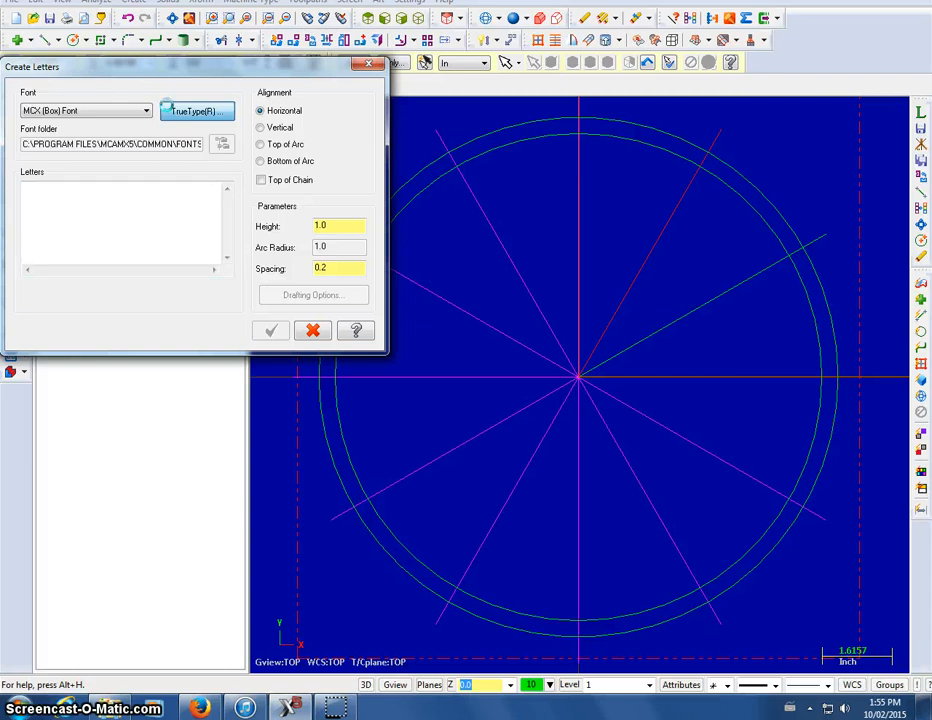
click(168, 108)
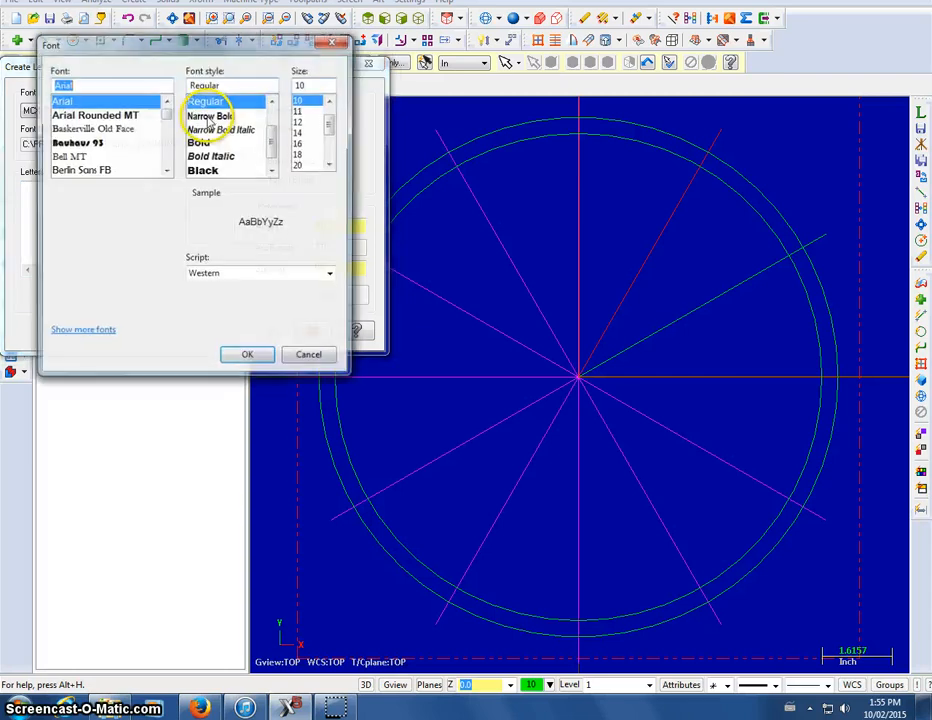
mouse_move(166, 110)
mouse_down()
mouse_move(168, 152)
mouse_move(168, 122)
mouse_move(154, 119)
mouse_up()
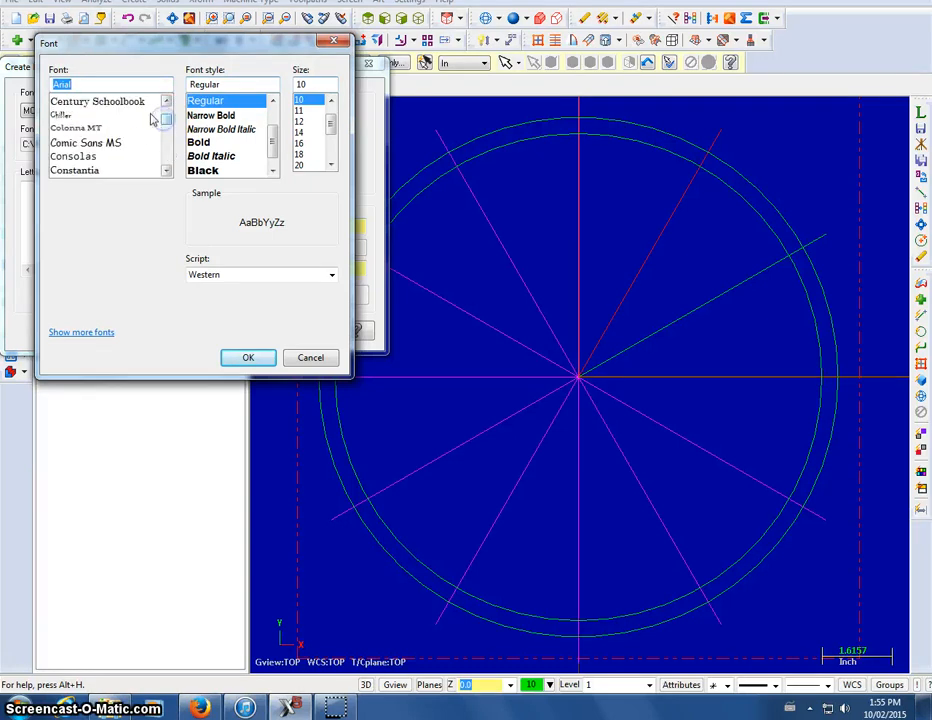
click(135, 102)
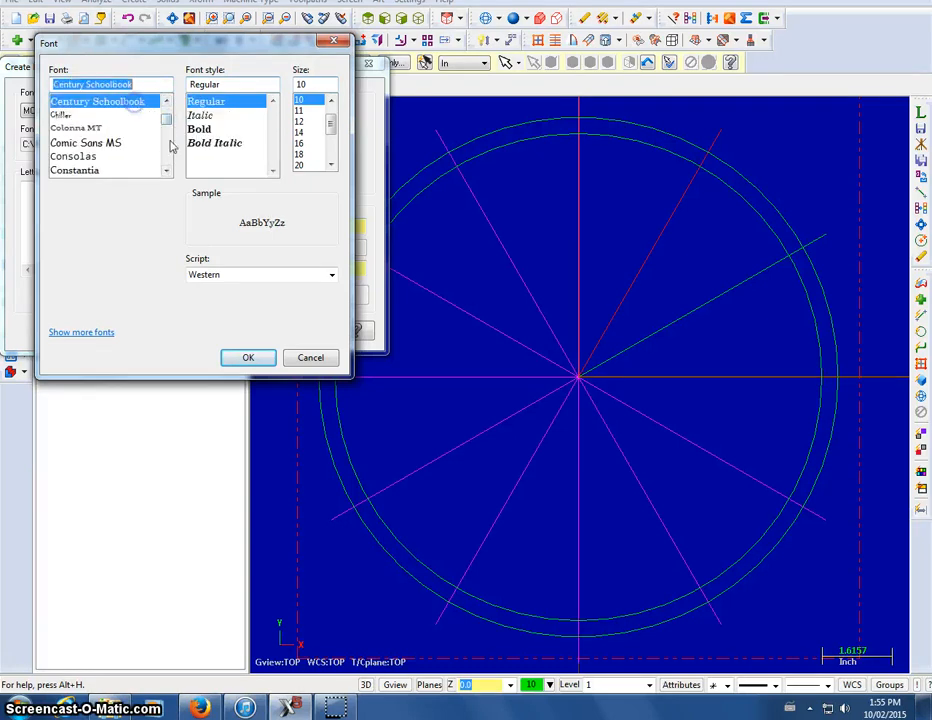
click(248, 358)
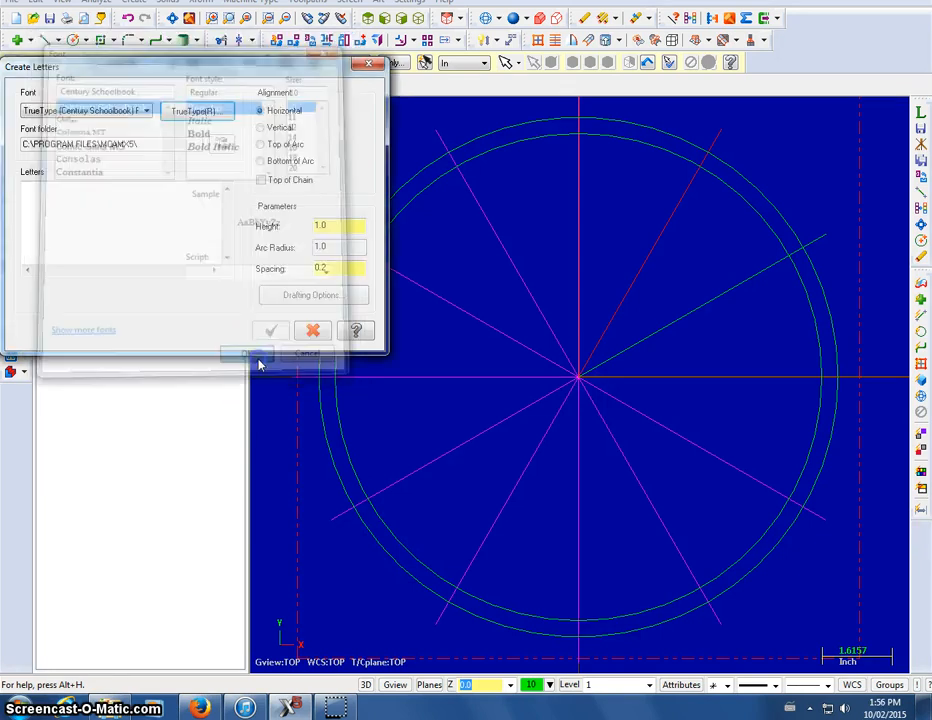
Create the letters 12 at a height of 0.8 and place them inside the inner circle on the upper vertical line, about X -0.6, Y 4.7
click(83, 202)
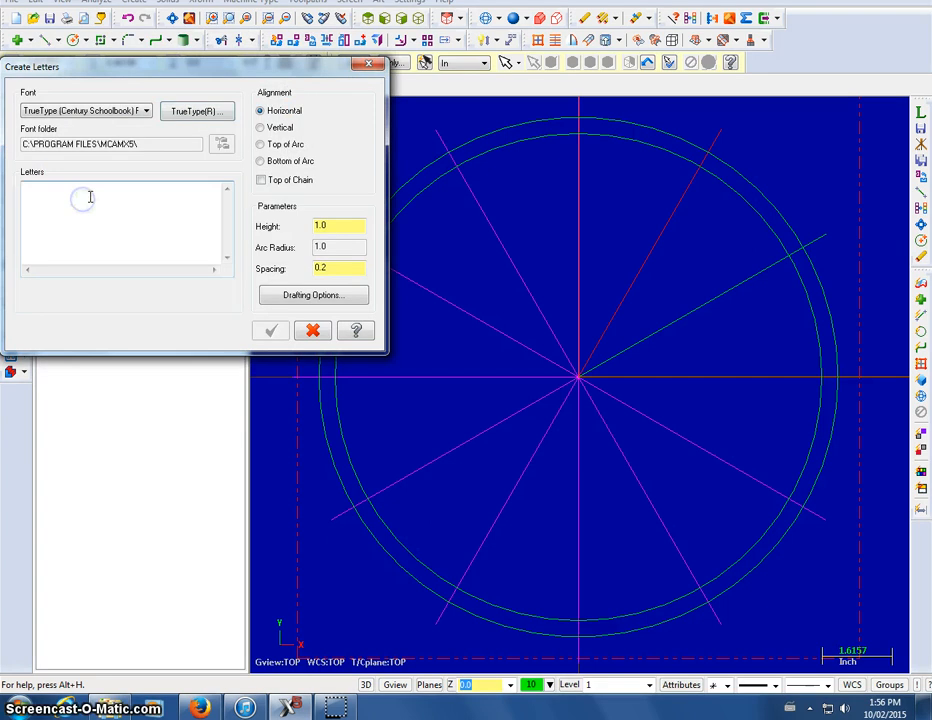
text(12)
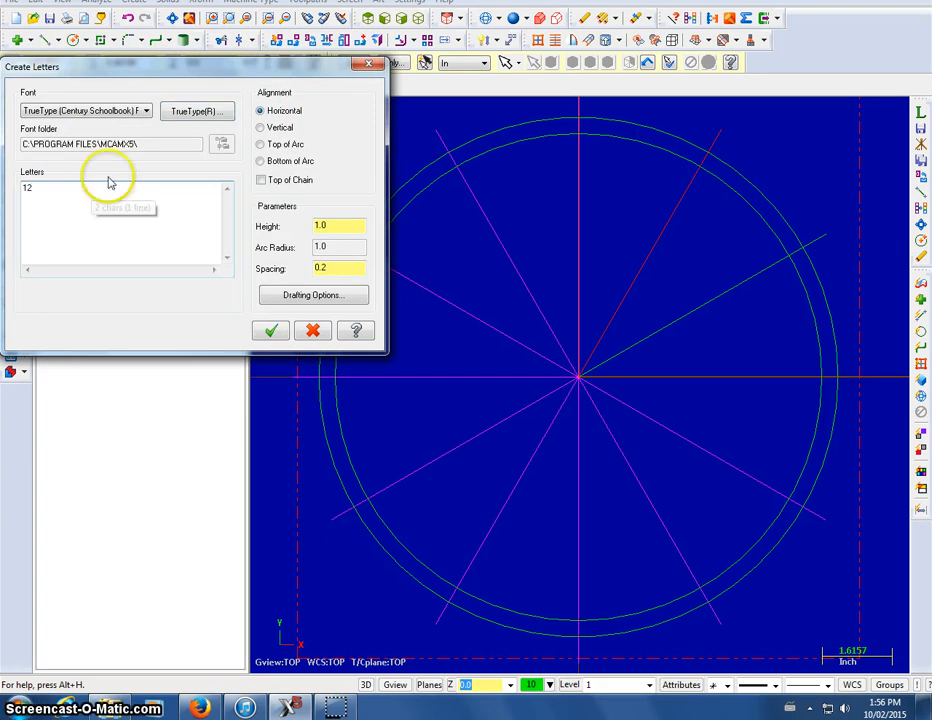
click(339, 225)
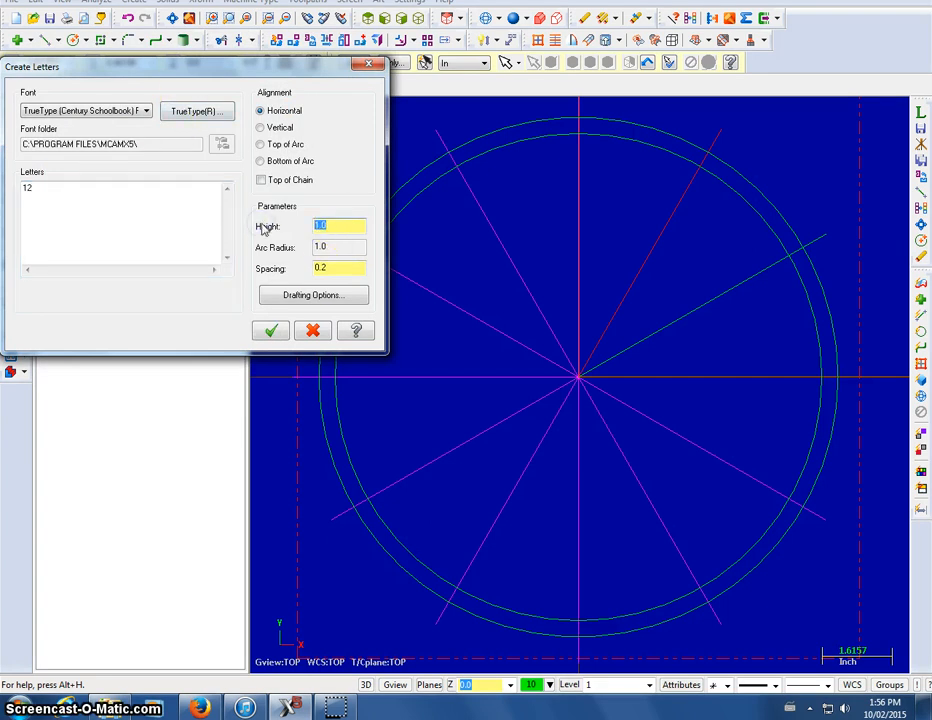
text(.8)
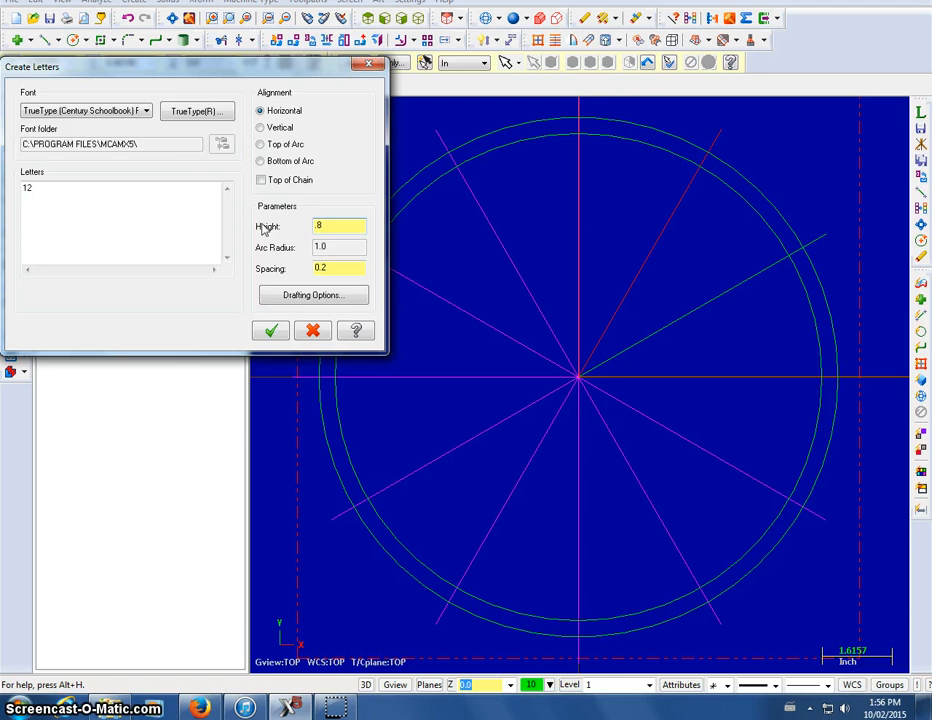
click(271, 332)
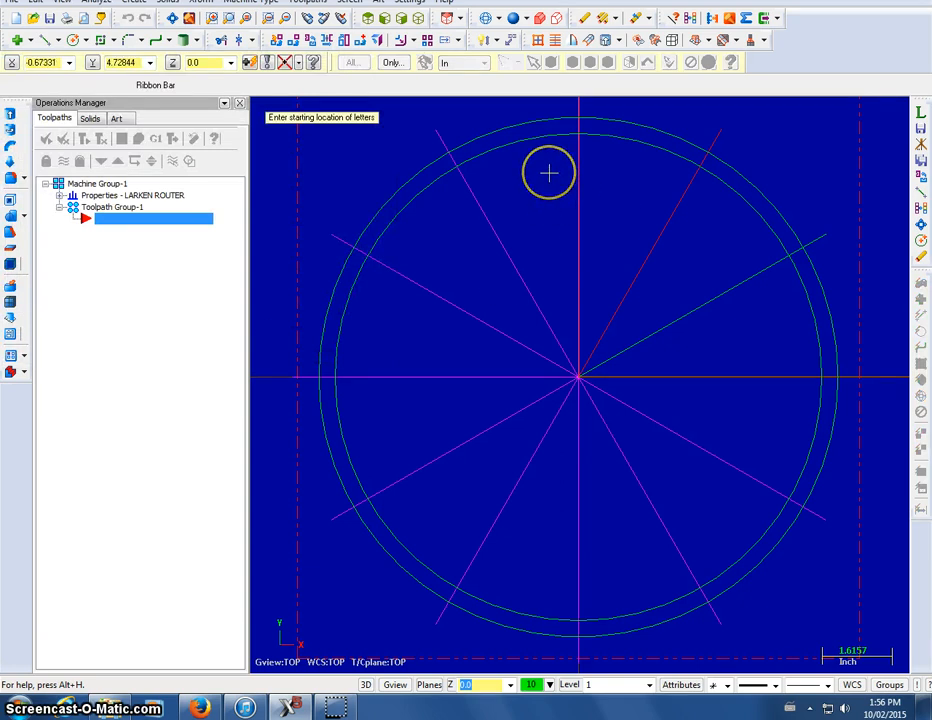
click(549, 173)
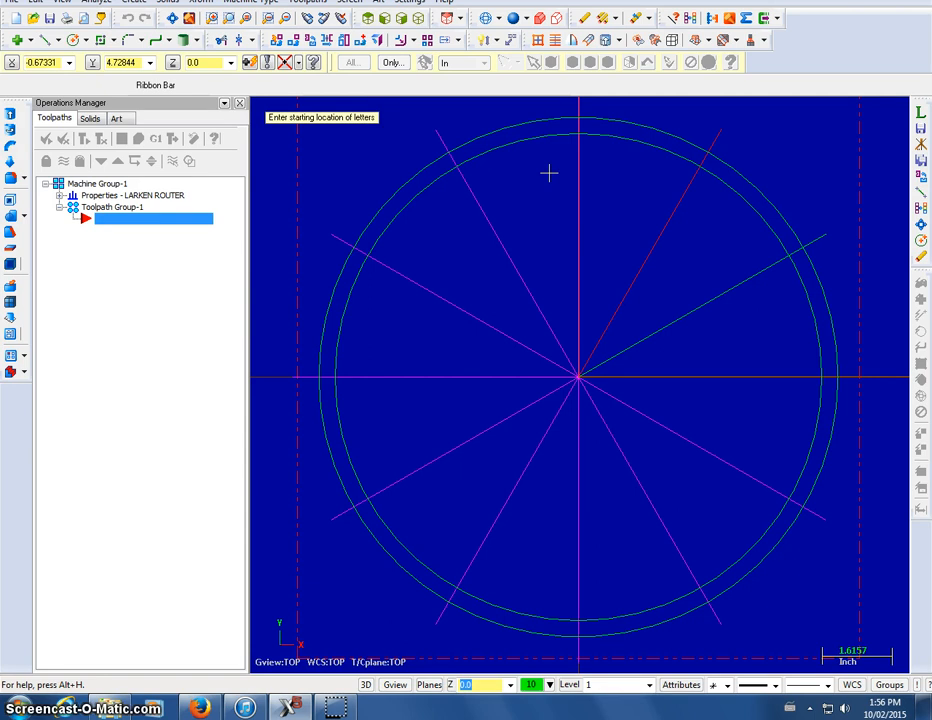
click(552, 173)
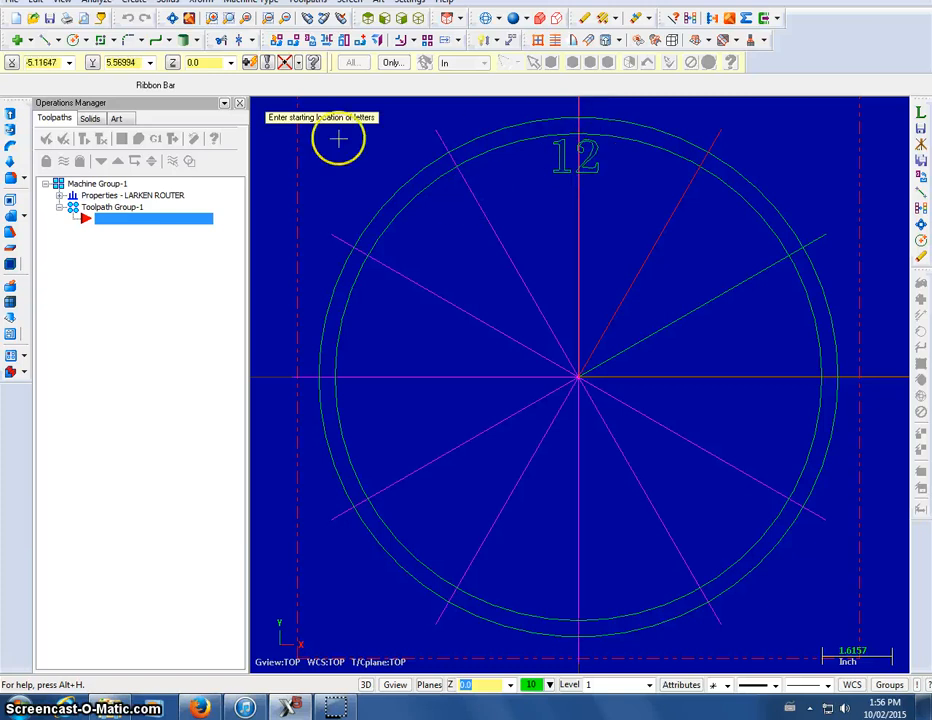
Create the letters 11 in the same font and height, and place them inside the inner circle on the 11 o'clock line, about X -3.1, Y 3.8
click(134, 3)
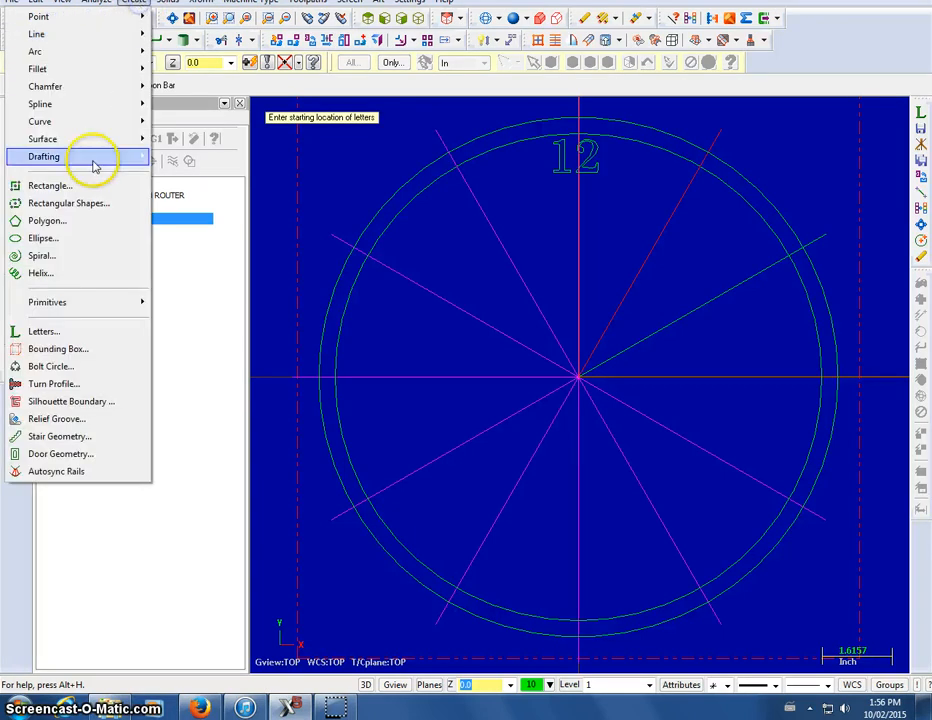
click(68, 332)
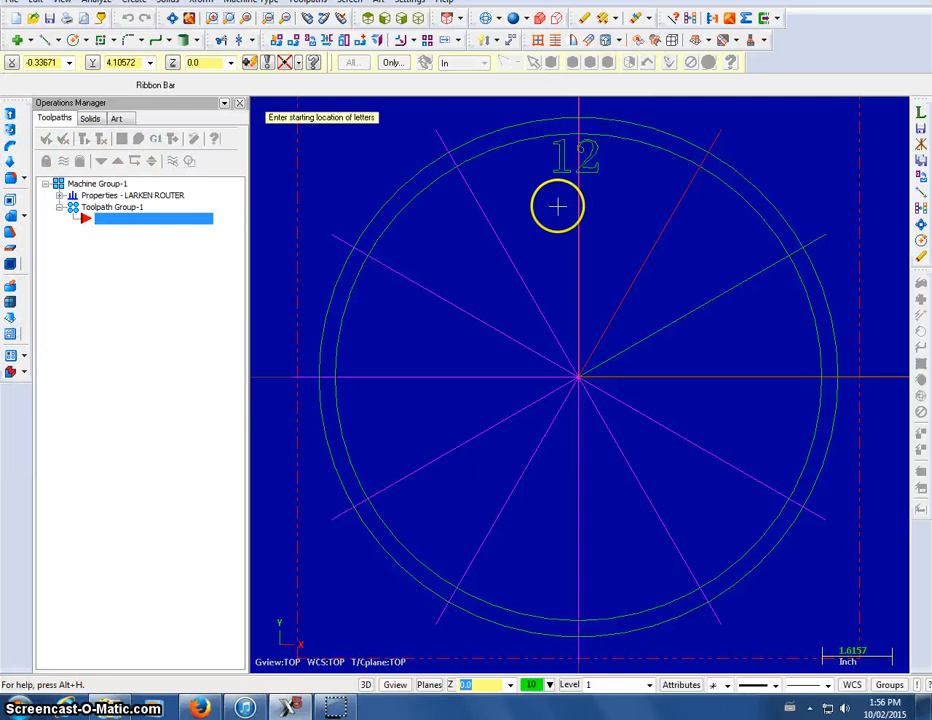
key(Escape)
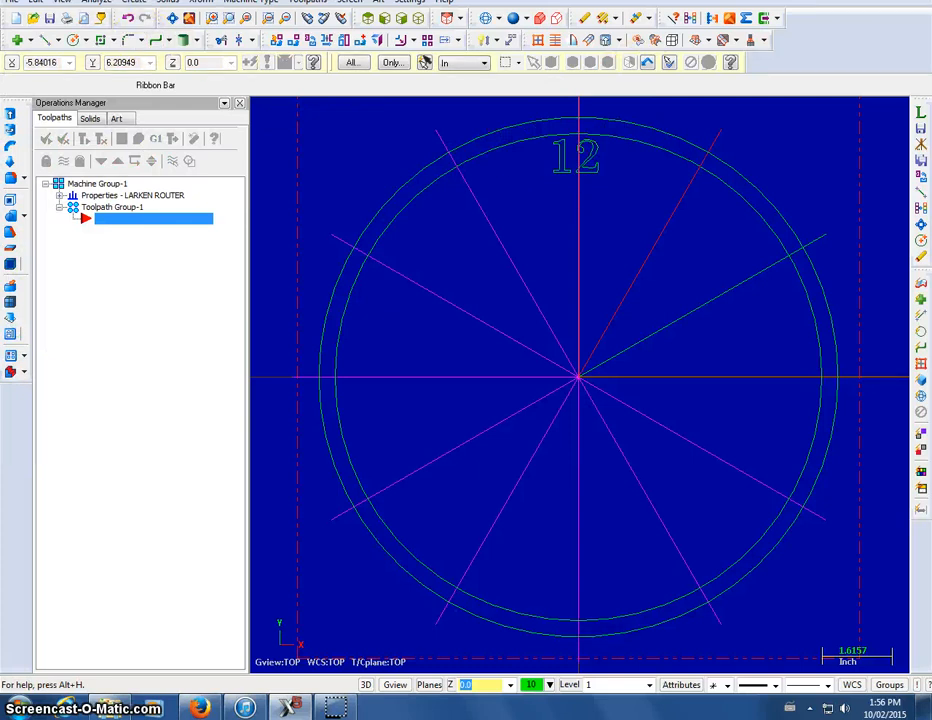
click(134, 3)
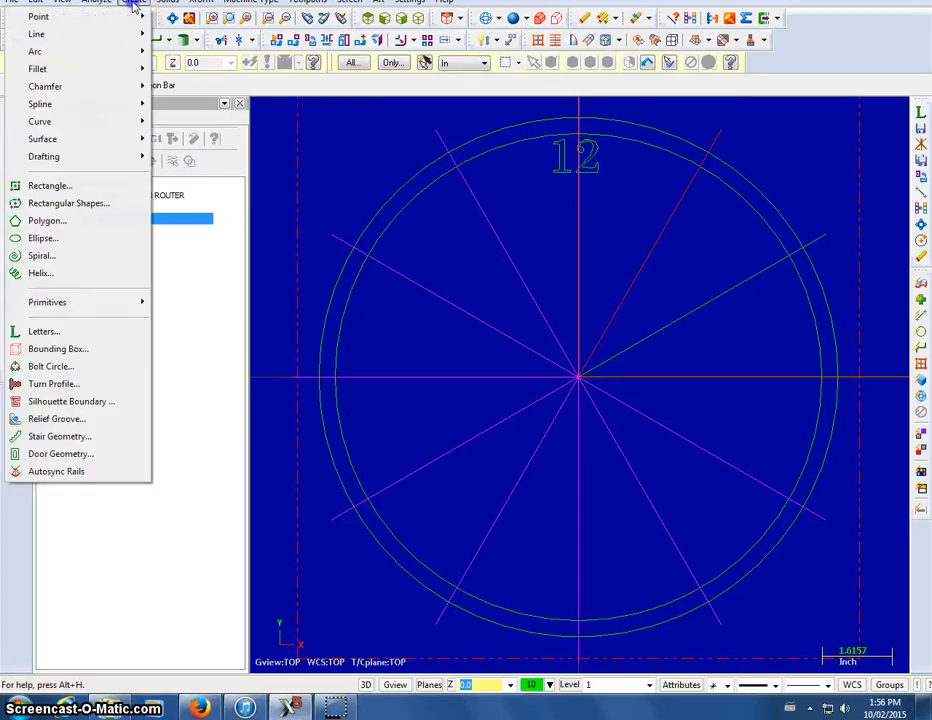
click(64, 331)
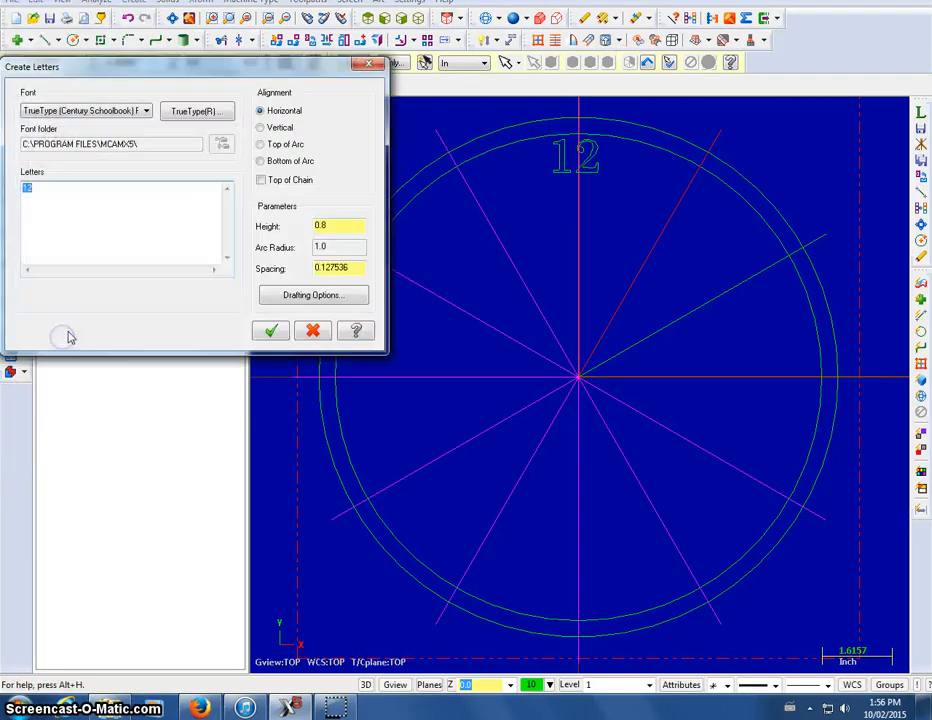
click(60, 191)
text(1)
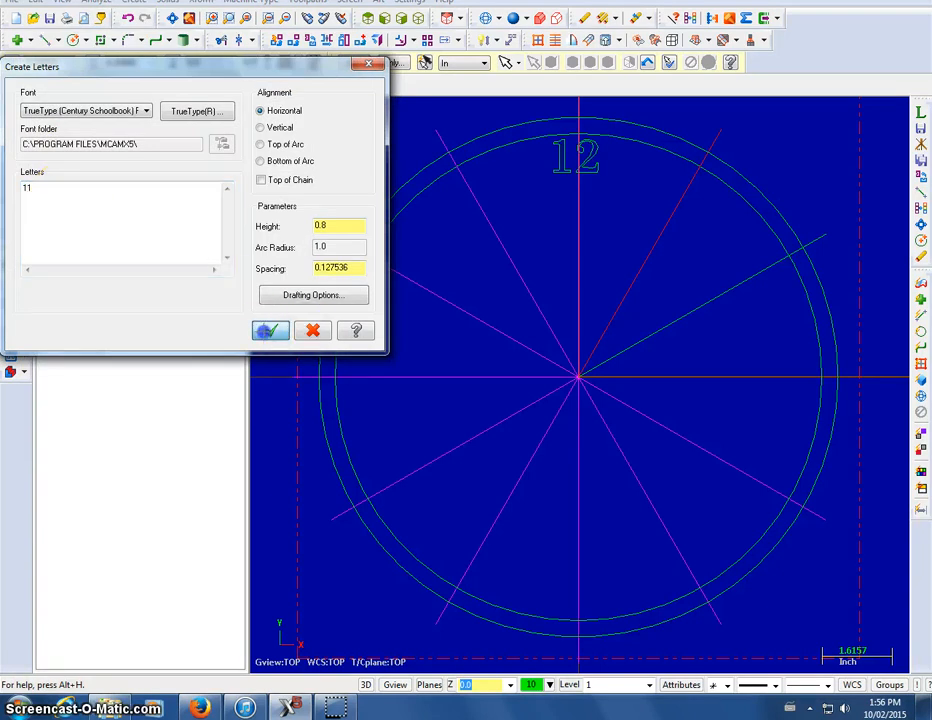
click(267, 338)
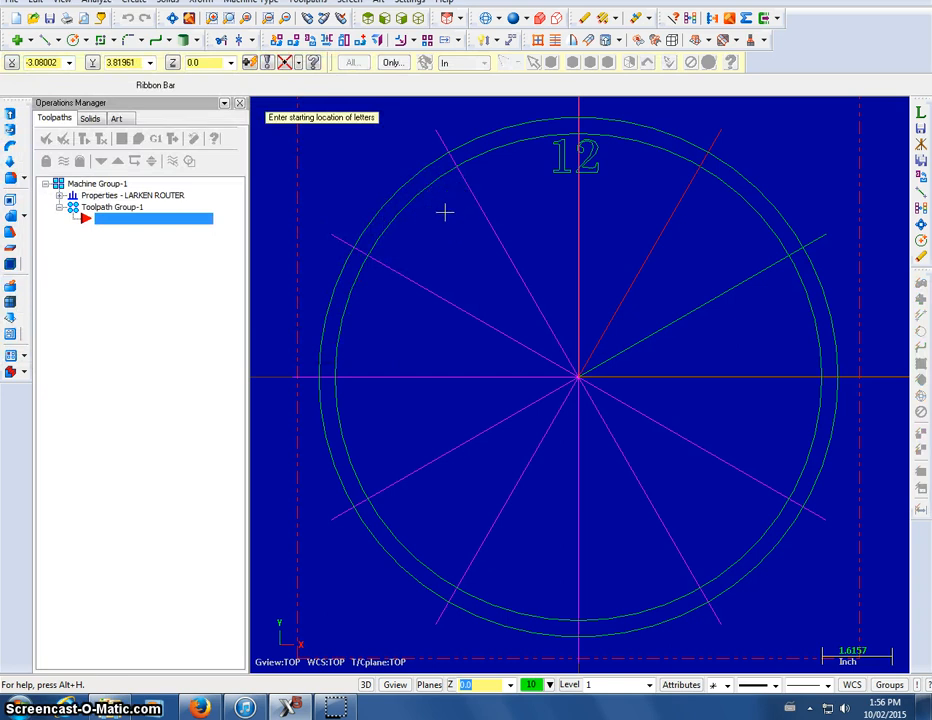
click(443, 210)
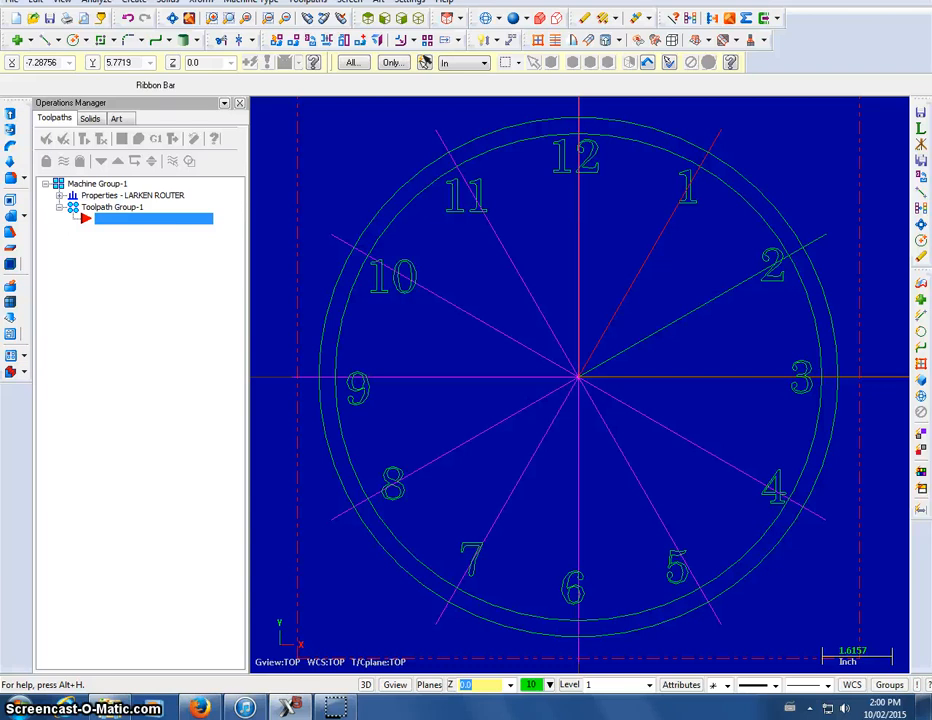
Use Xform Drag in Move mode to shift the numeral 12 by about X 0.113, Y 0.117, based on the lower-left corner of its 1
click(203, 2)
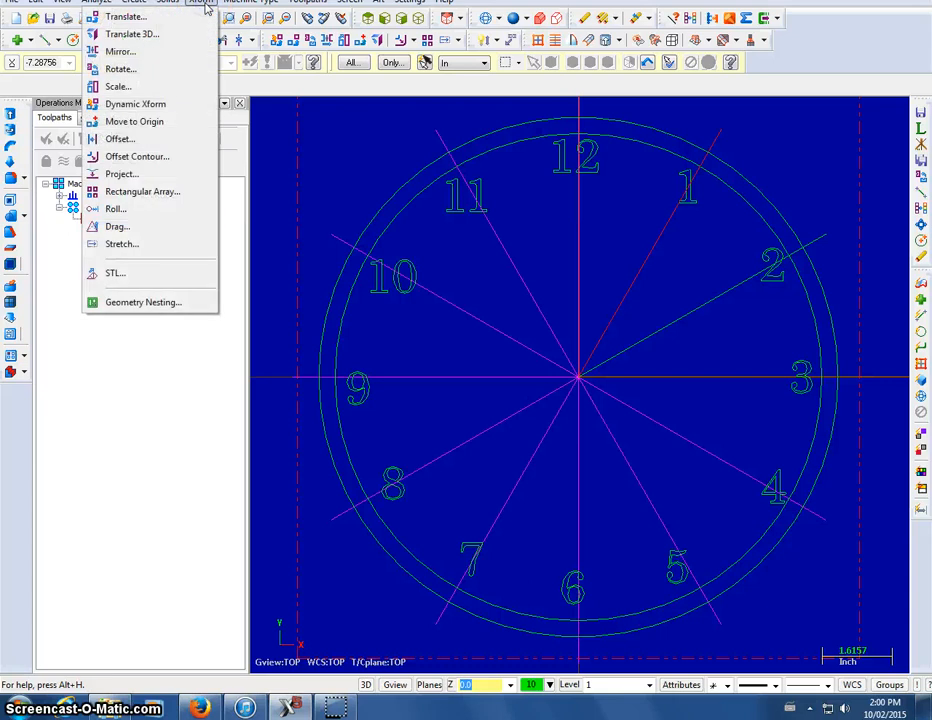
click(142, 229)
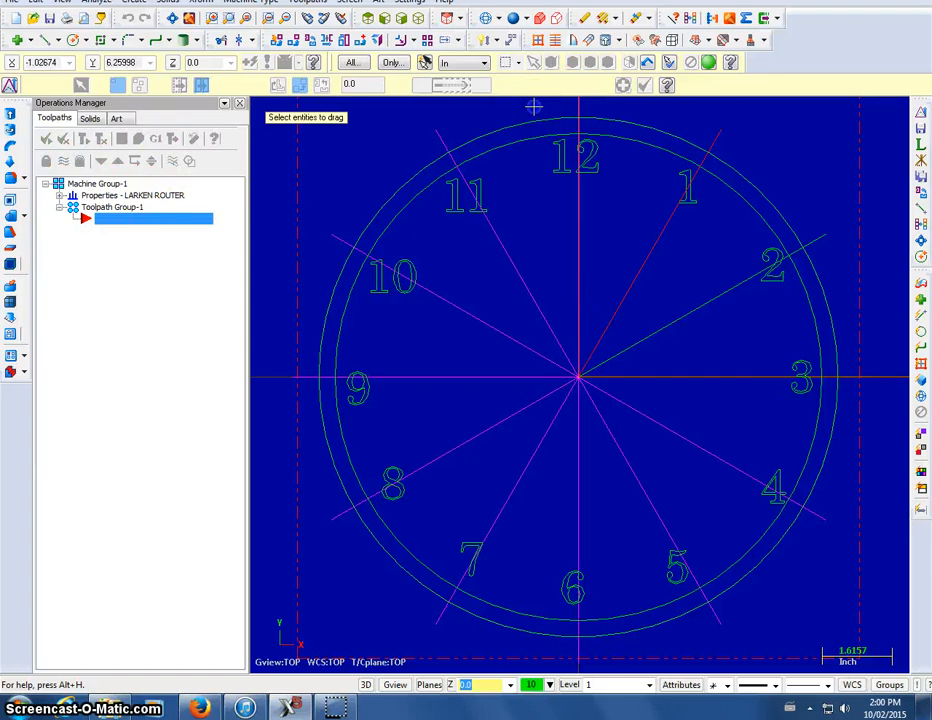
drag(535, 108, 623, 198)
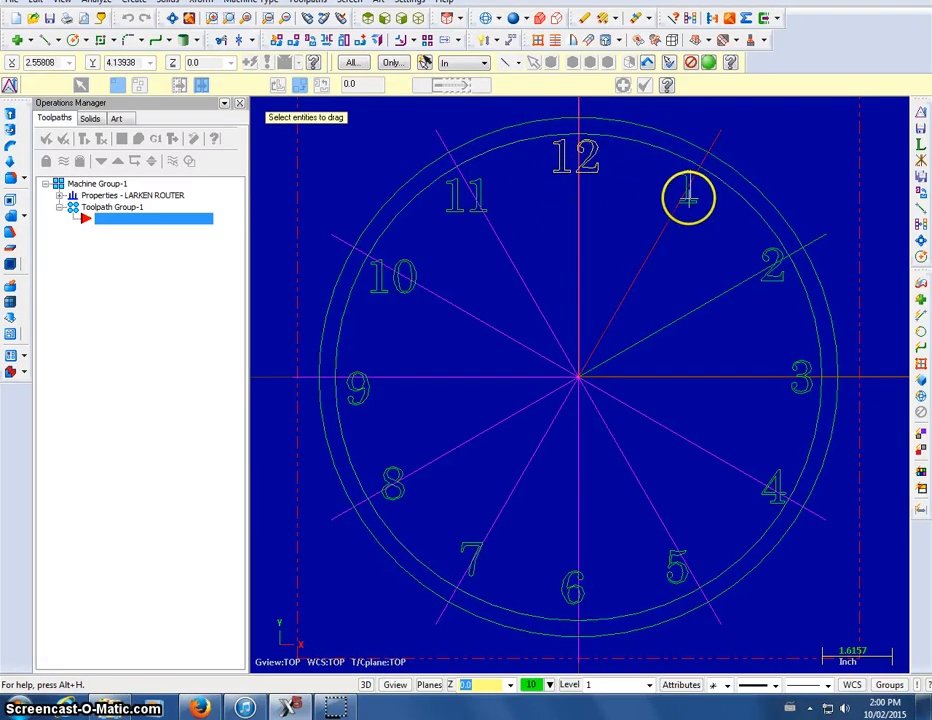
click(710, 62)
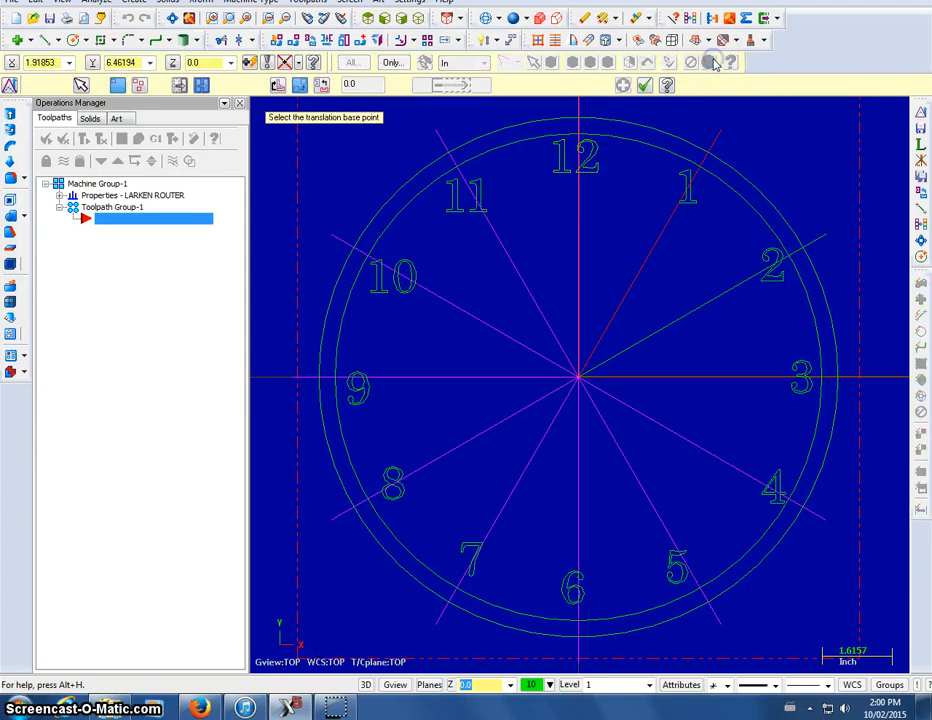
click(709, 62)
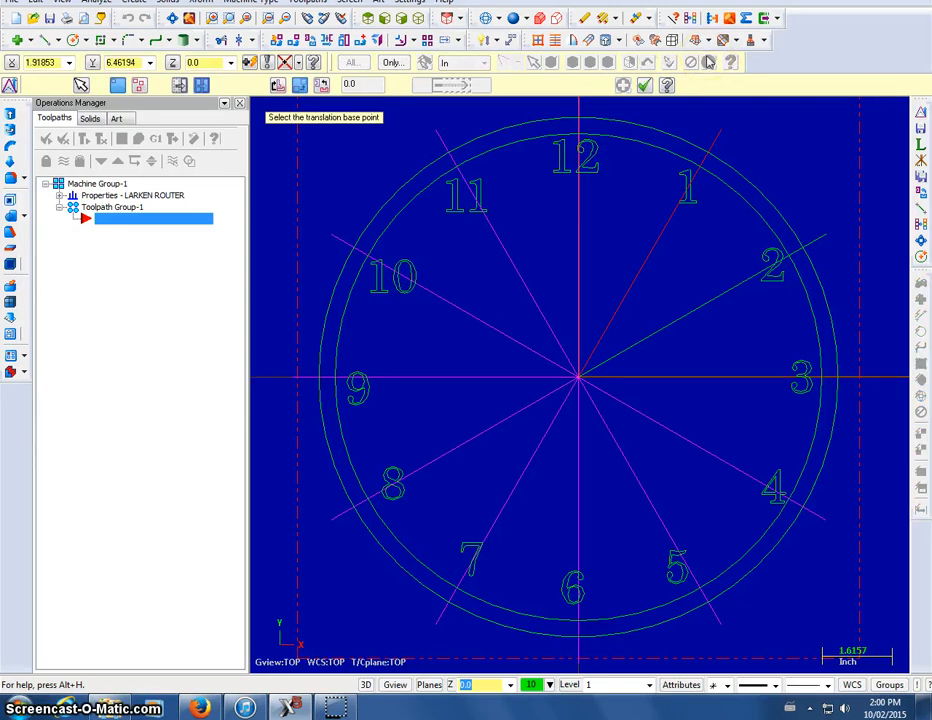
click(203, 92)
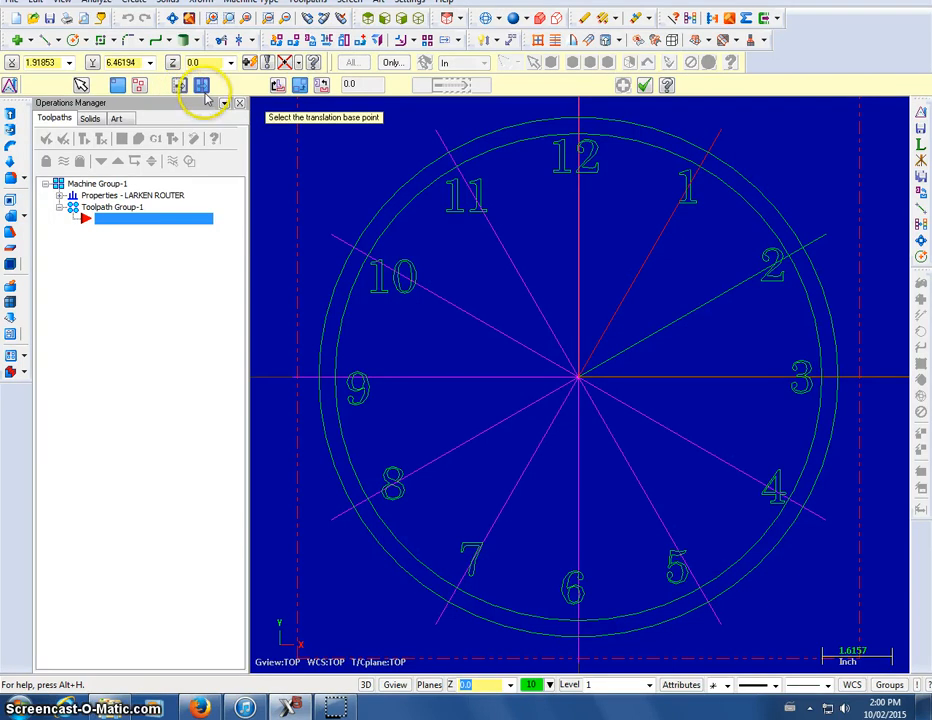
click(180, 89)
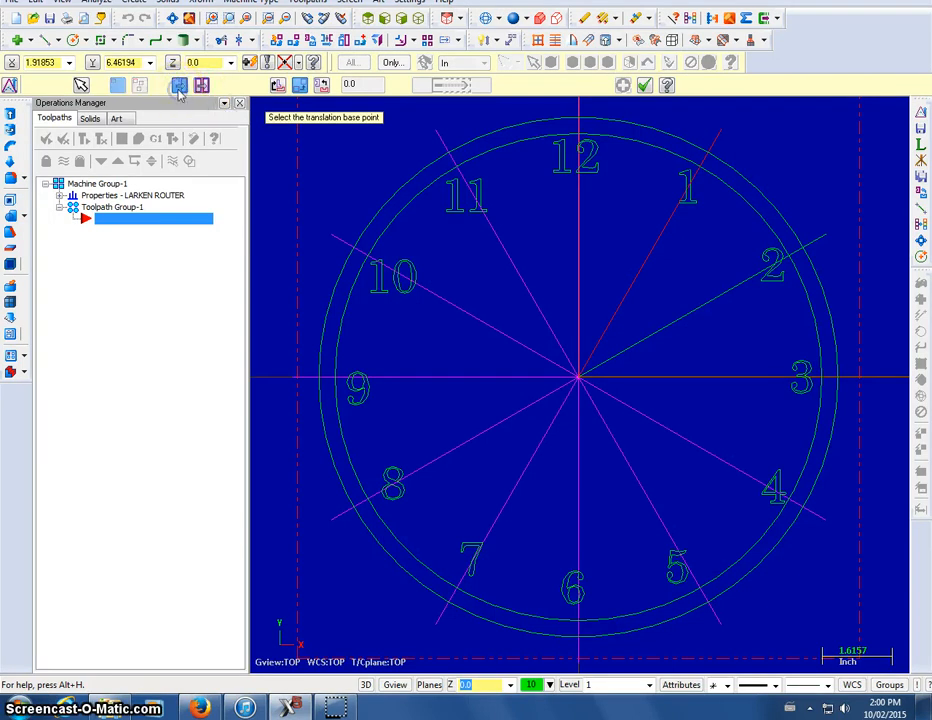
click(180, 89)
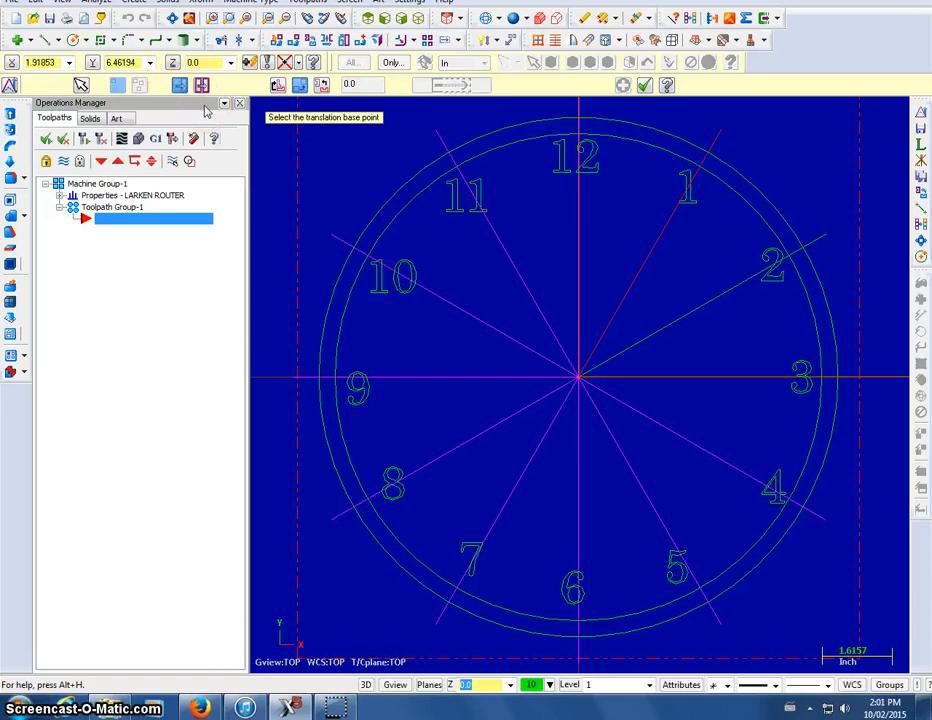
click(210, 112)
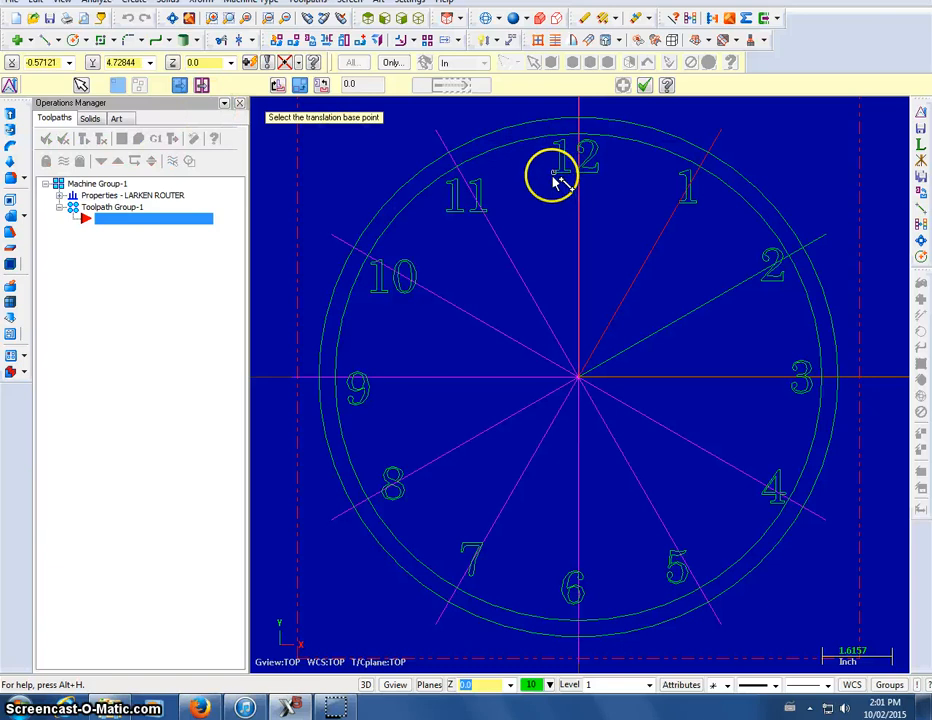
scroll(556, 174, up, 4)
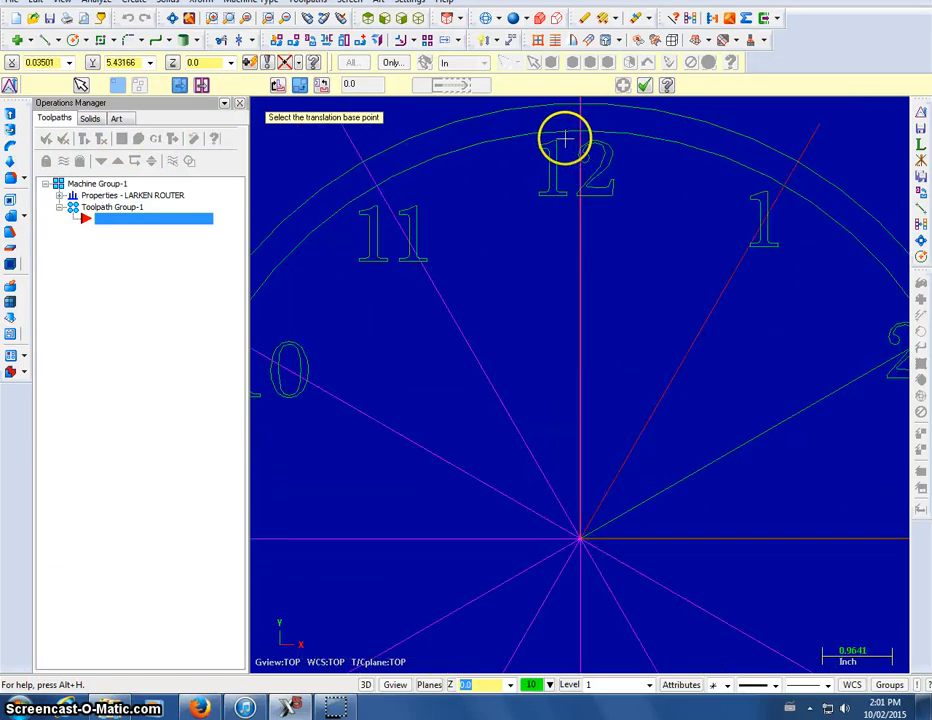
scroll(565, 142, up, 1)
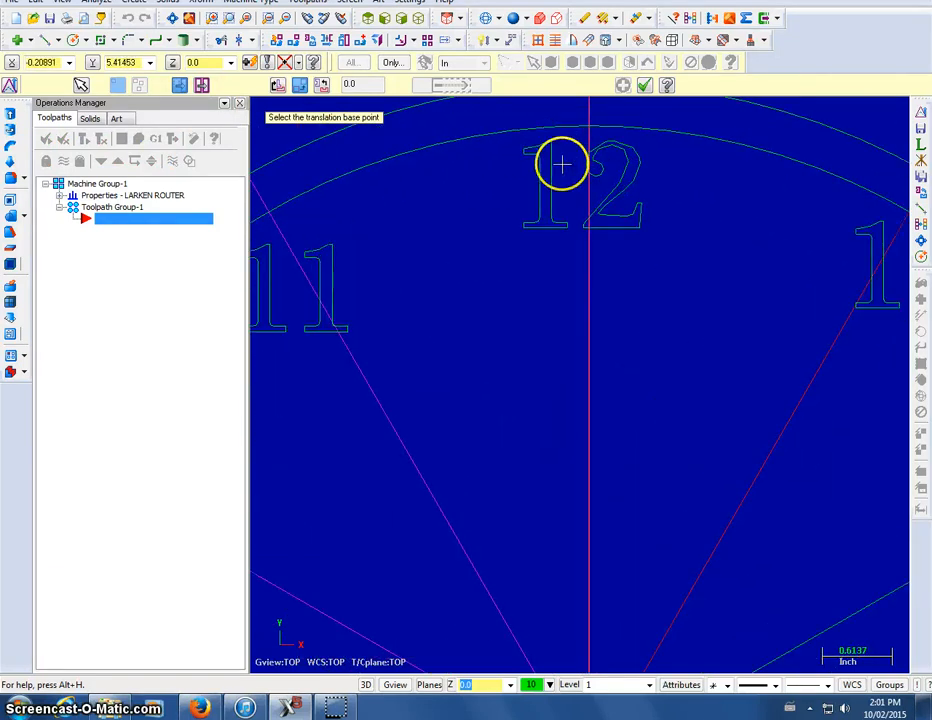
click(523, 230)
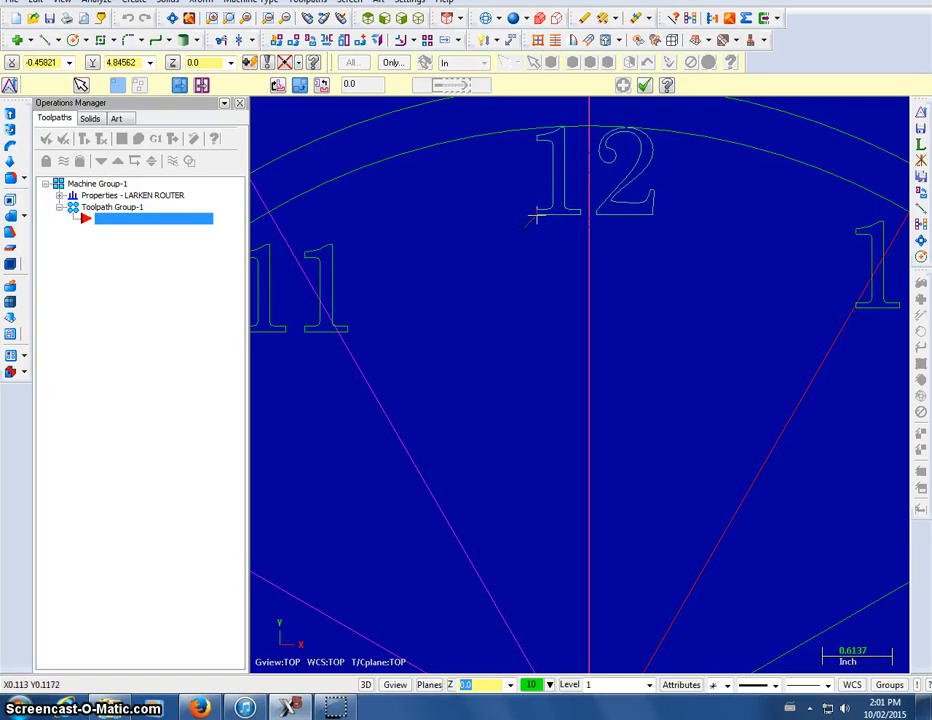
click(536, 215)
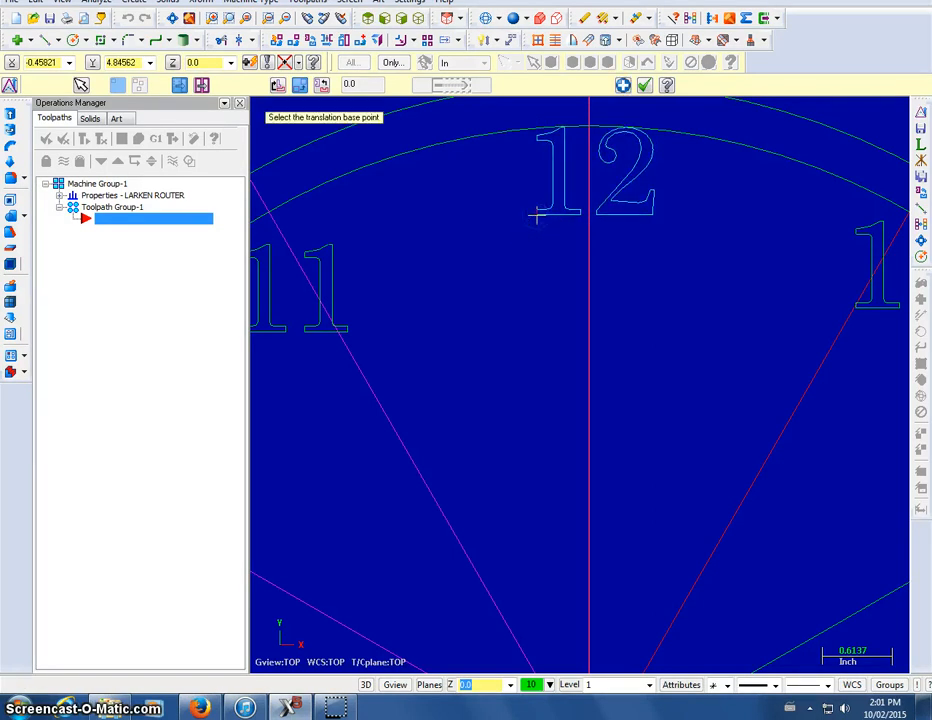
Apply the move of the 12 and drag the numeral 11 by about X 0.072, Y 0.259 from its lower-left corner, up to the inner circle
click(622, 85)
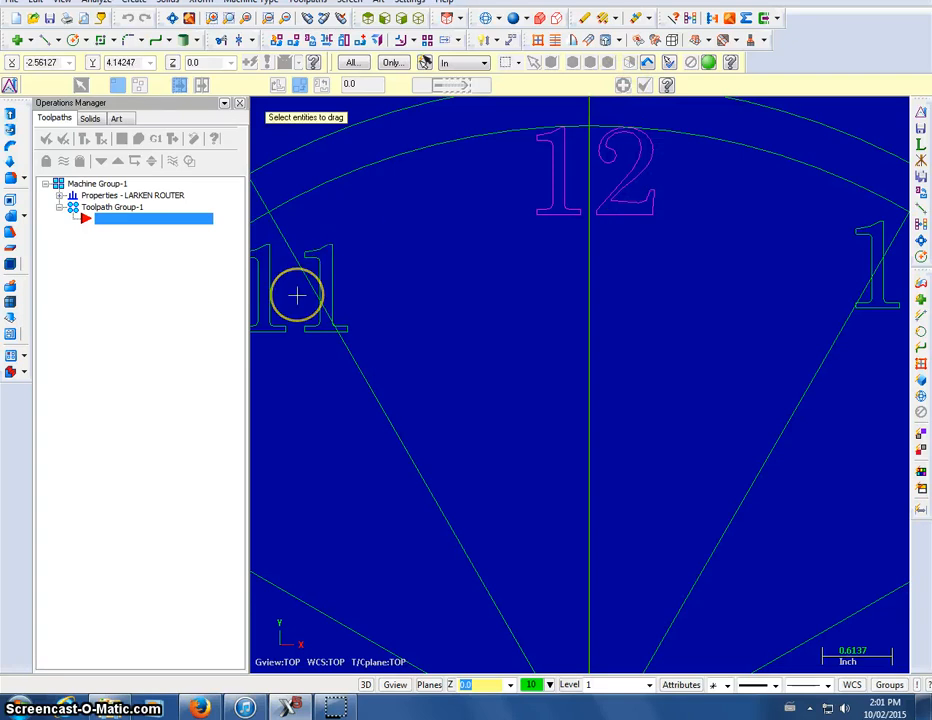
key(Left)
key(Left)
key(Left)
key(Left)
key(Left)
key(Left)
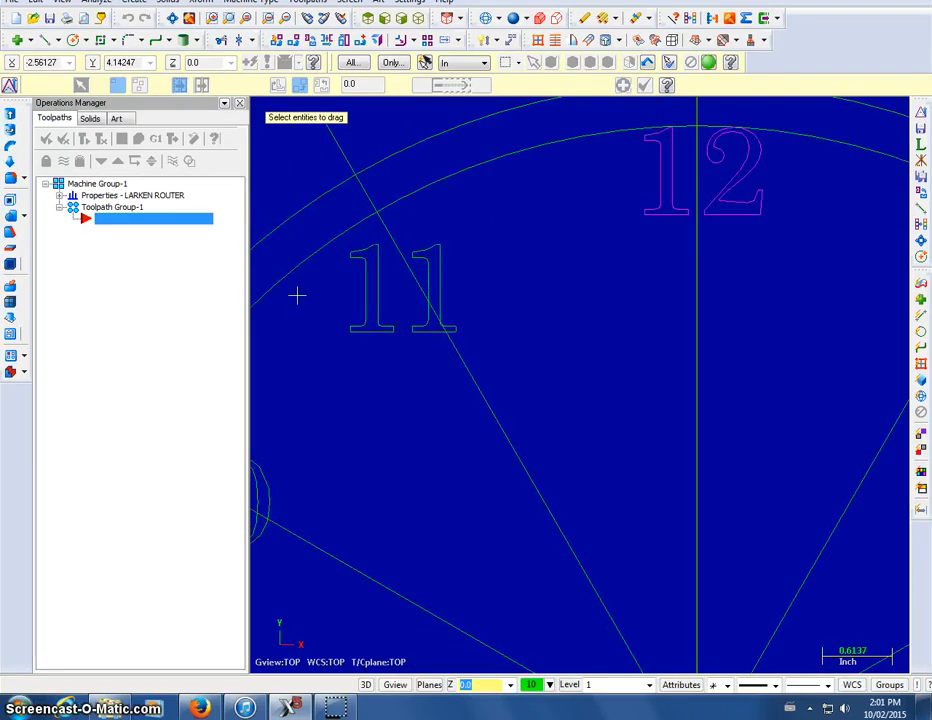
key(Left)
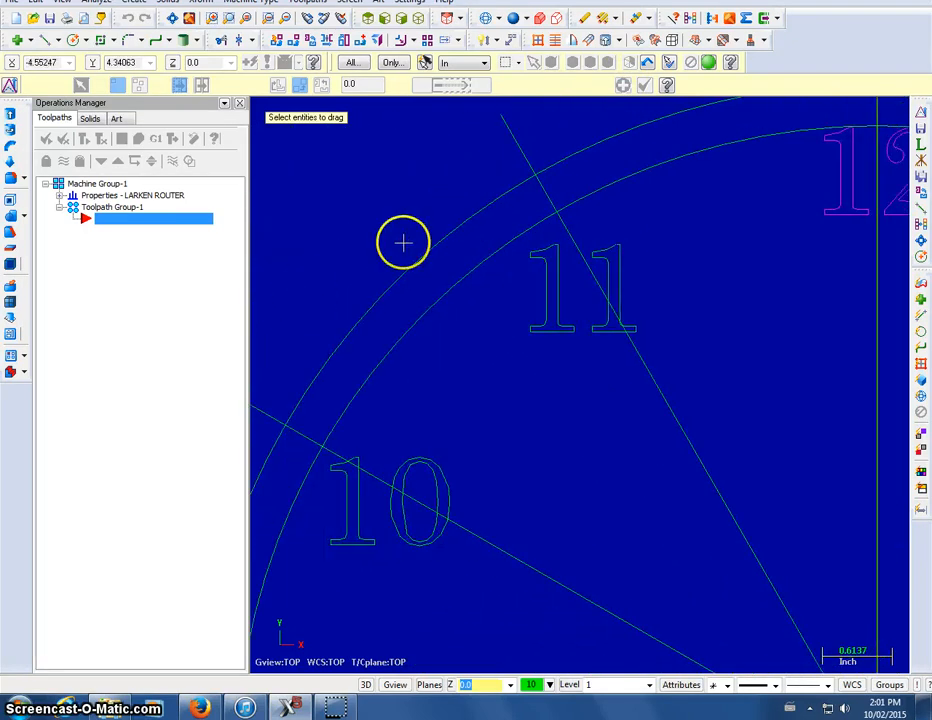
drag(404, 243, 673, 395)
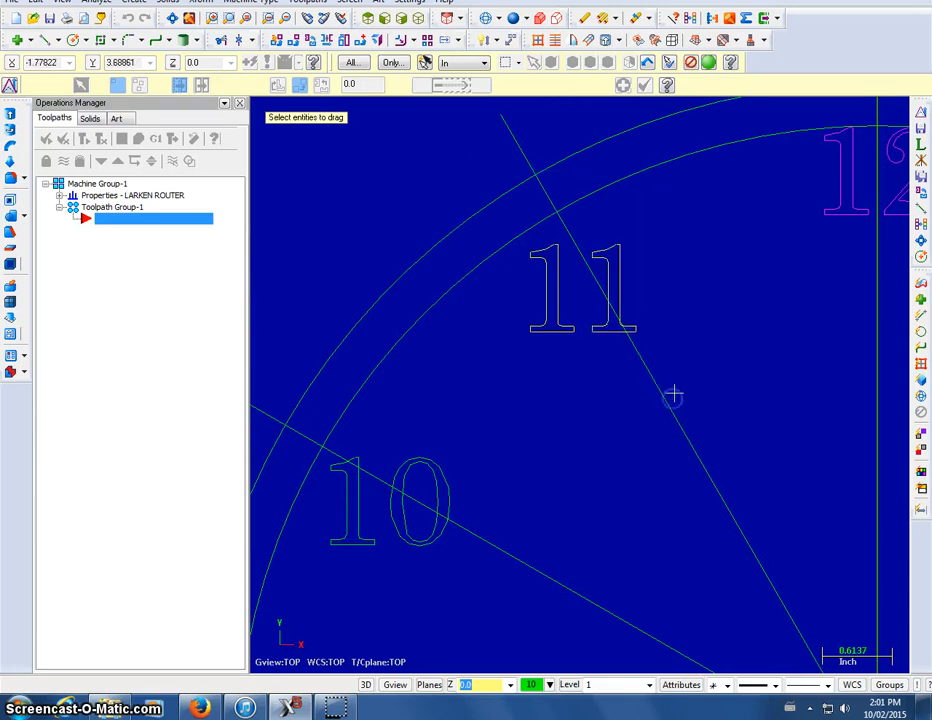
click(708, 62)
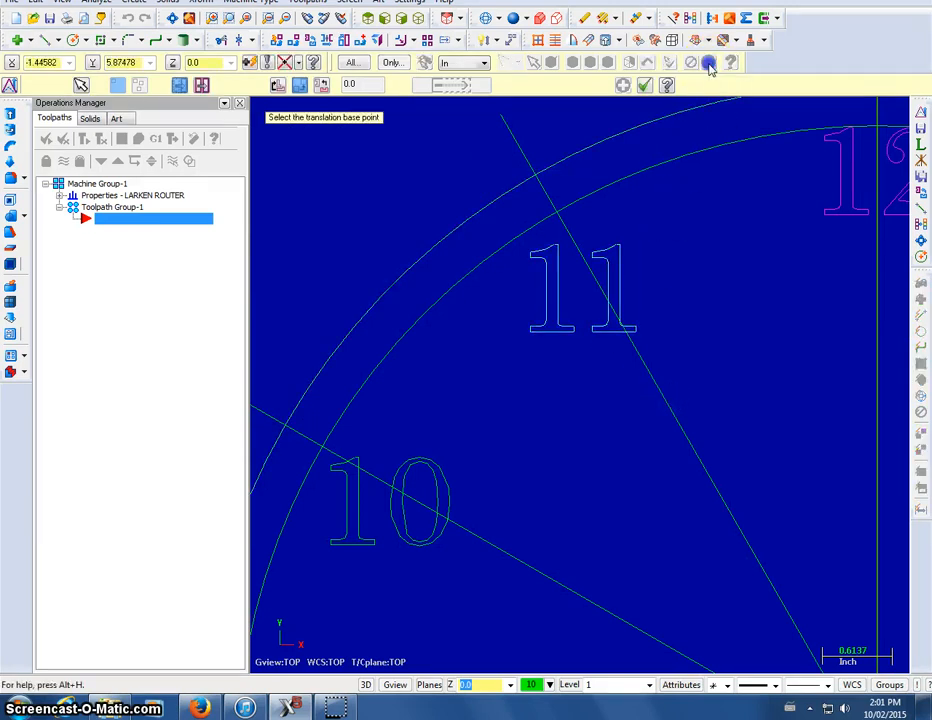
click(533, 331)
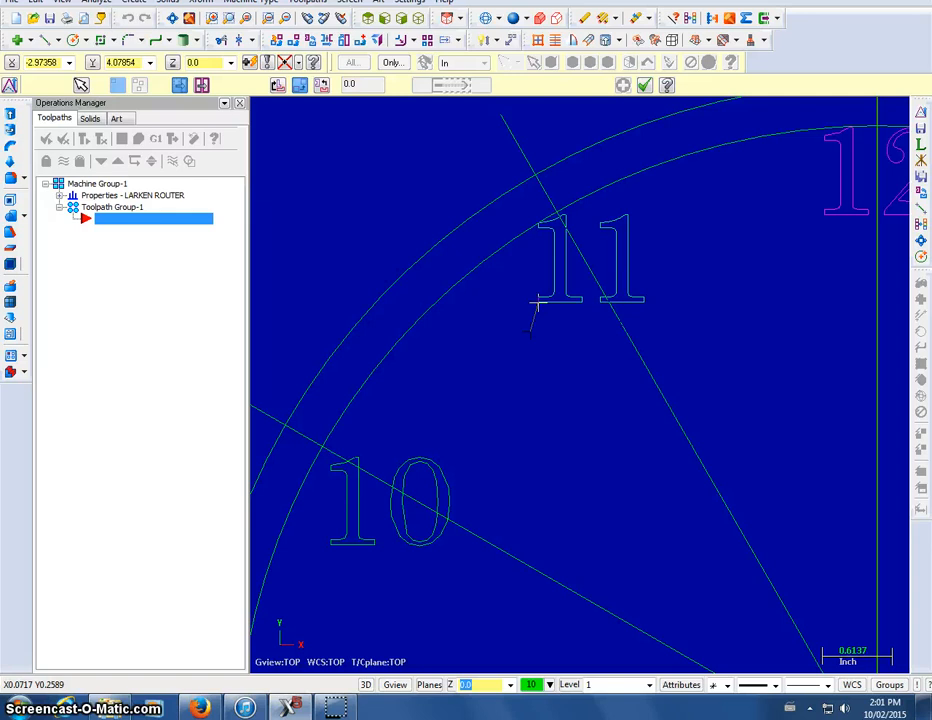
click(623, 89)
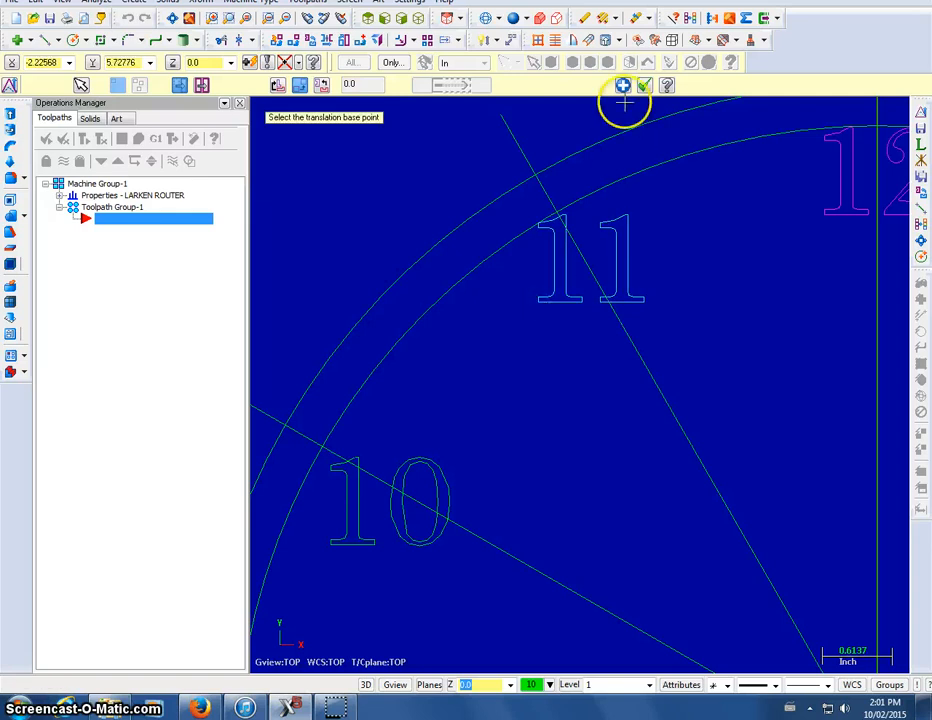